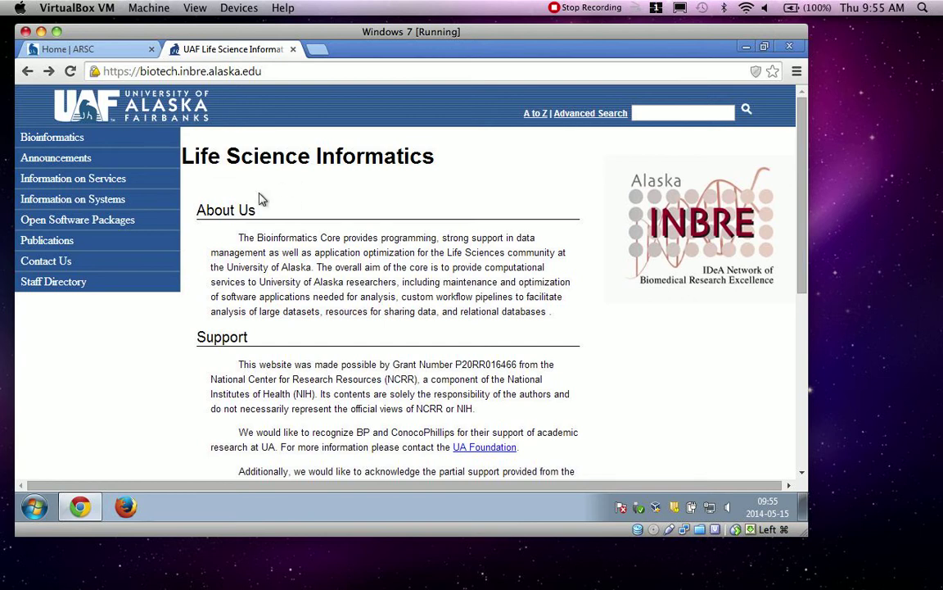
Step: Go to Information on Services and access the Secure File Share Service from there
click(109, 179)
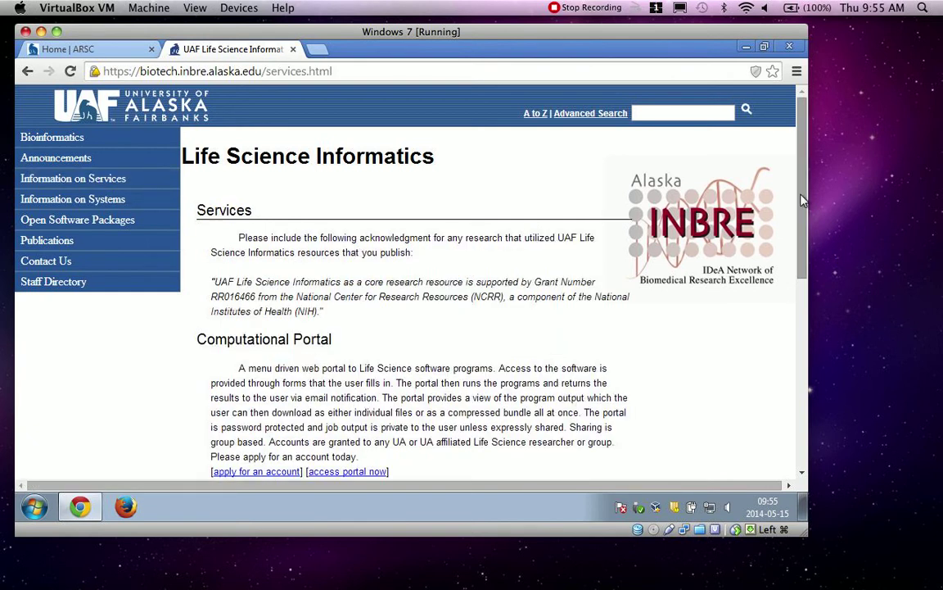
drag(802, 200, 793, 331)
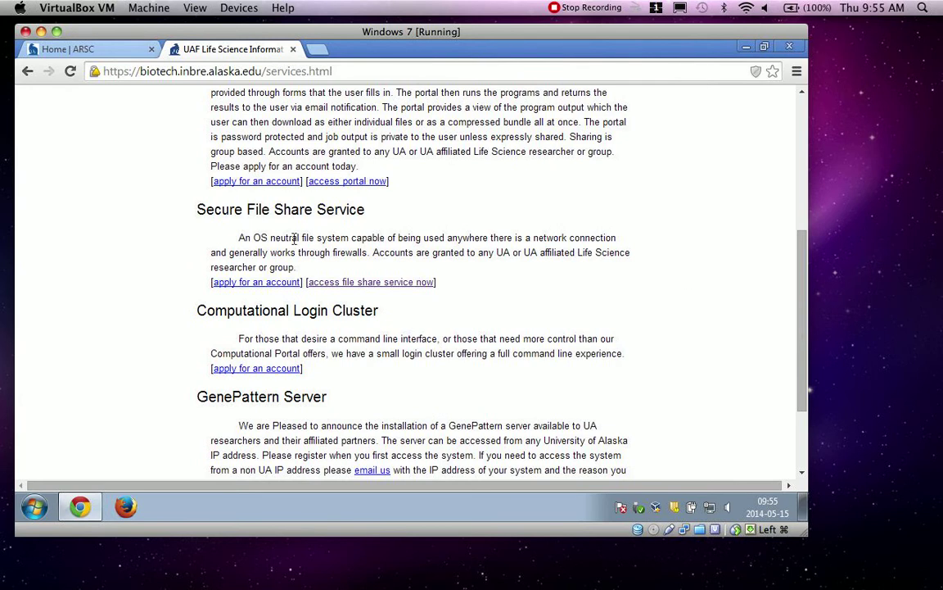
click(390, 286)
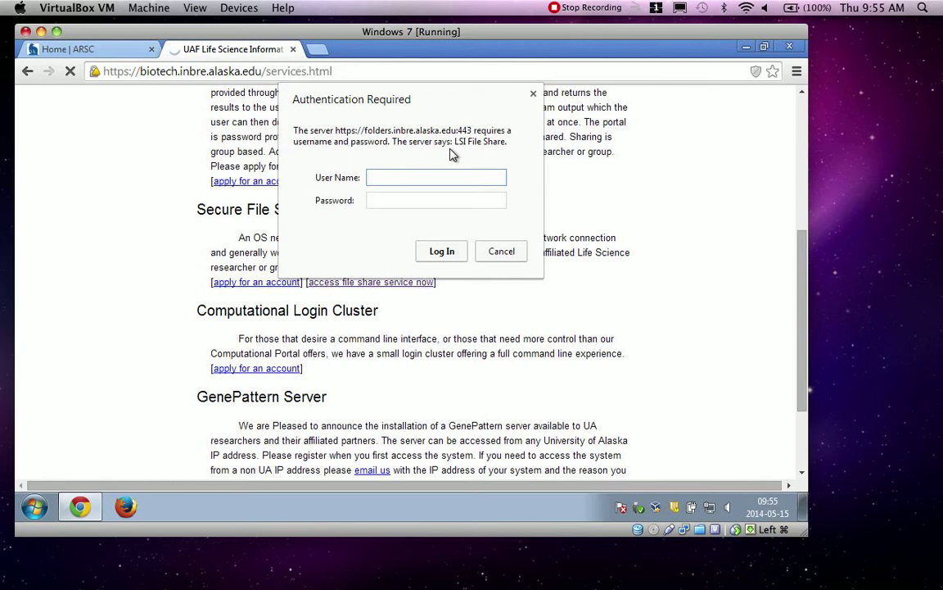
Step: Log in to the LSI File Share with the account user name and password, dismissing the browser's offer to save the password
text(cermak)
key(Tab)
text(**************)
key(Return)
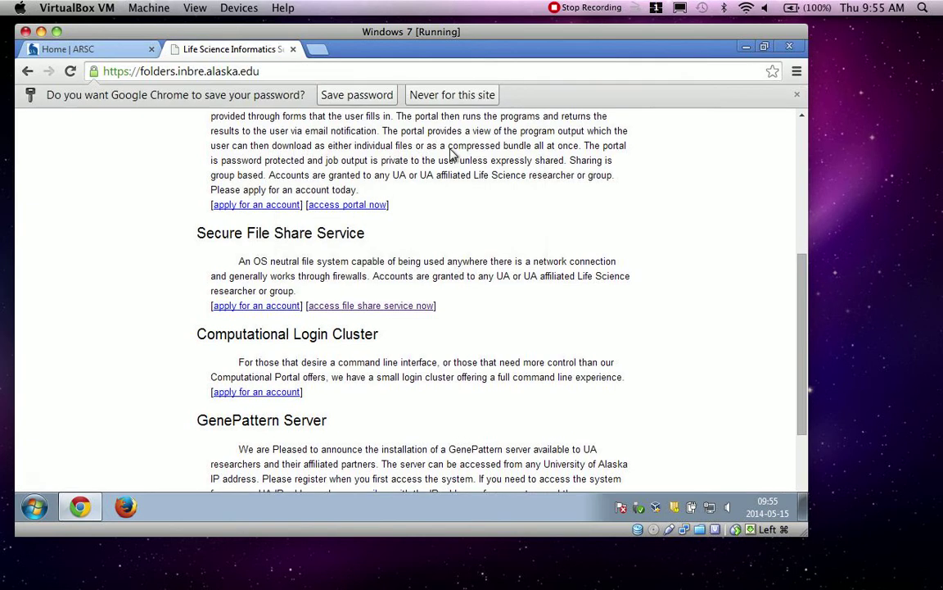
click(797, 98)
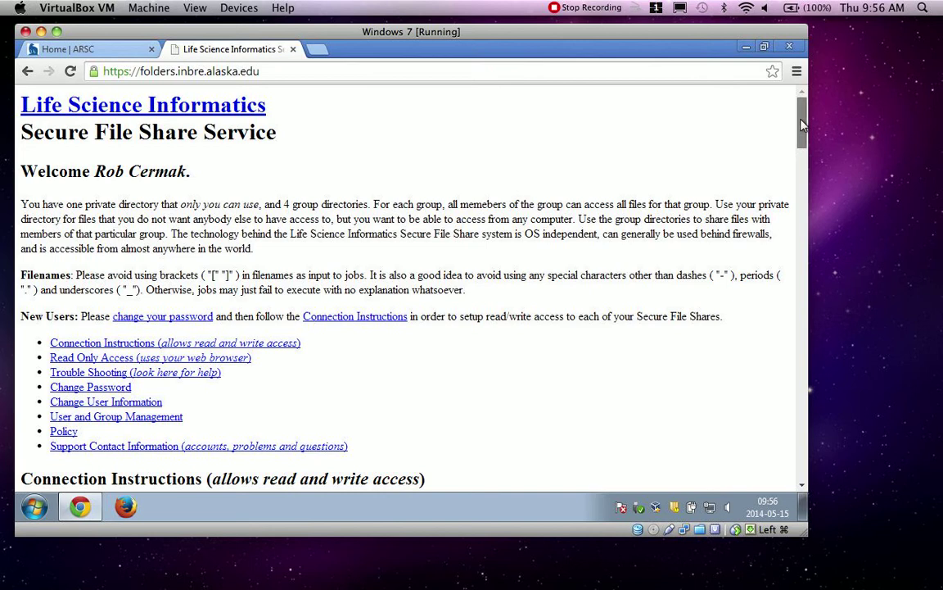
Step: Open the private directory link under Web Browser Access (read only) in a new tab and view its file index
drag(802, 124, 793, 376)
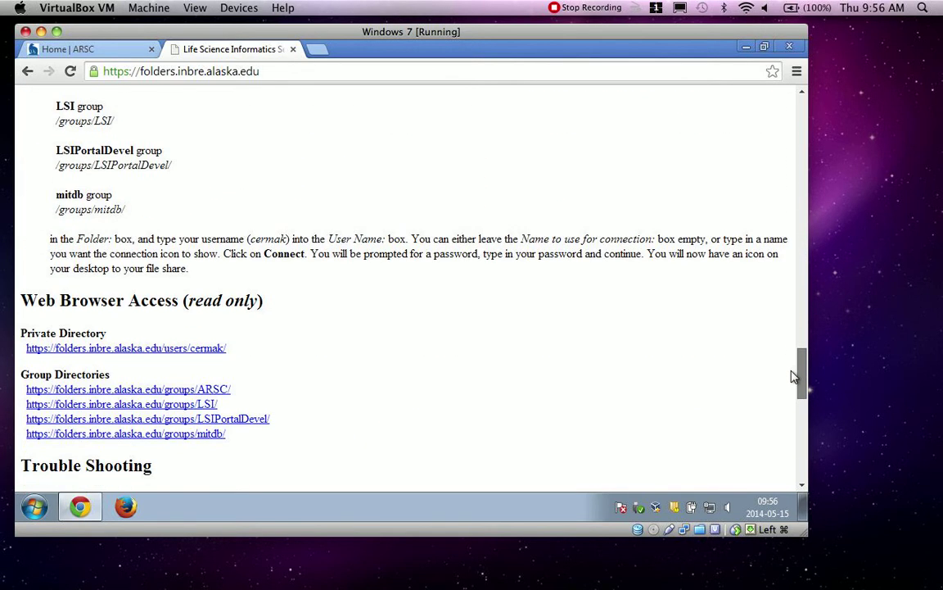
right_click(212, 350)
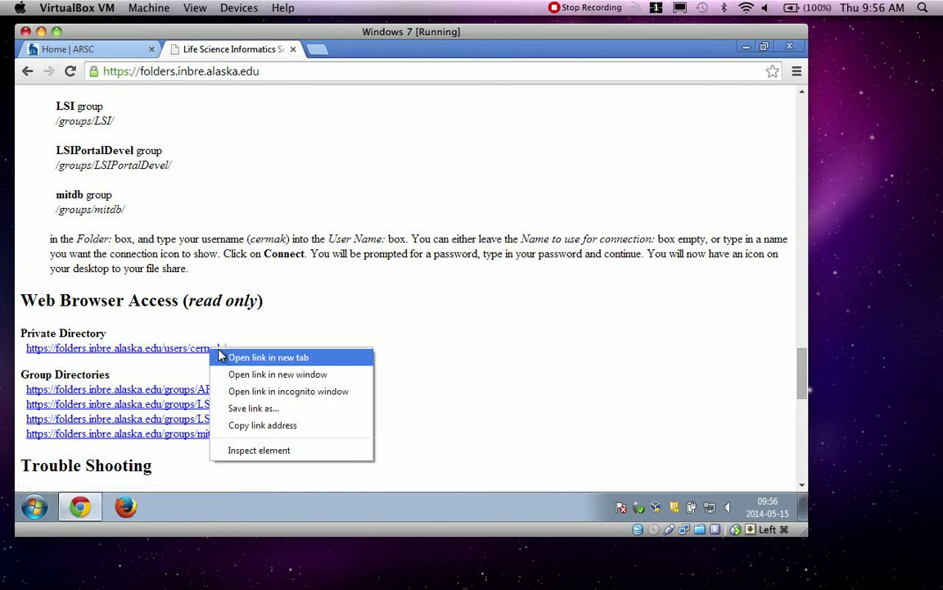
click(255, 358)
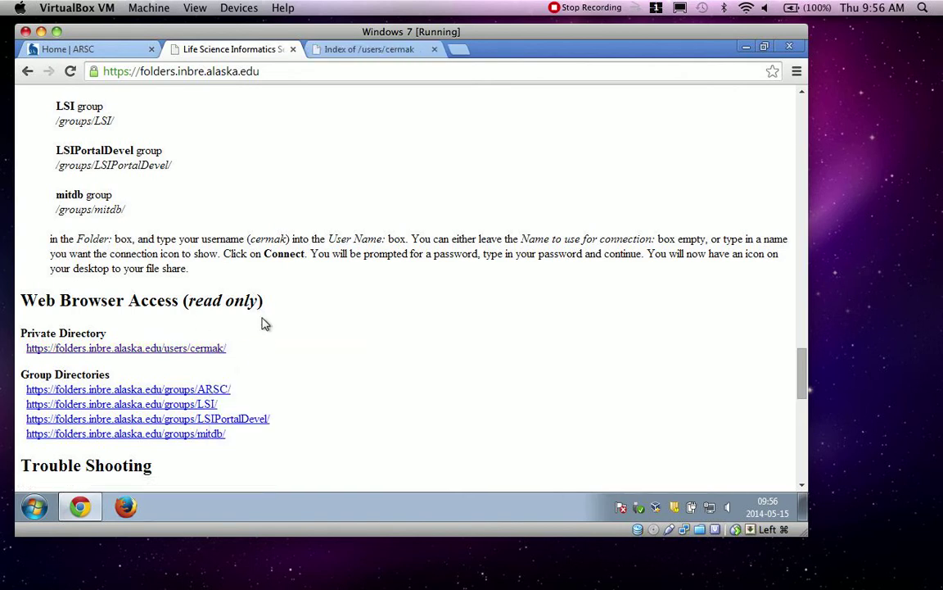
click(375, 52)
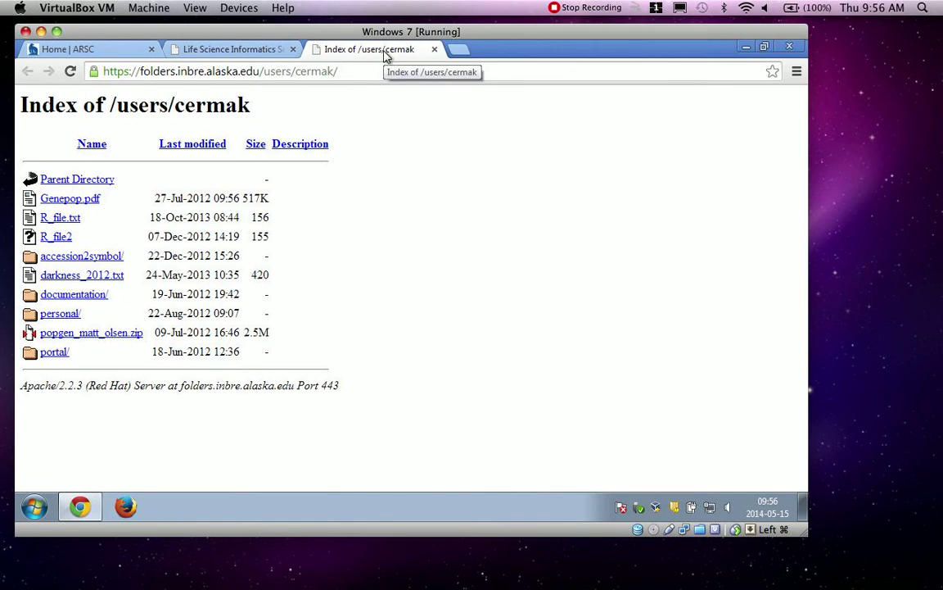
Step: Back on the file share page, copy the private directory address from the MS WinXP, Vista, Win7 instructions
click(231, 50)
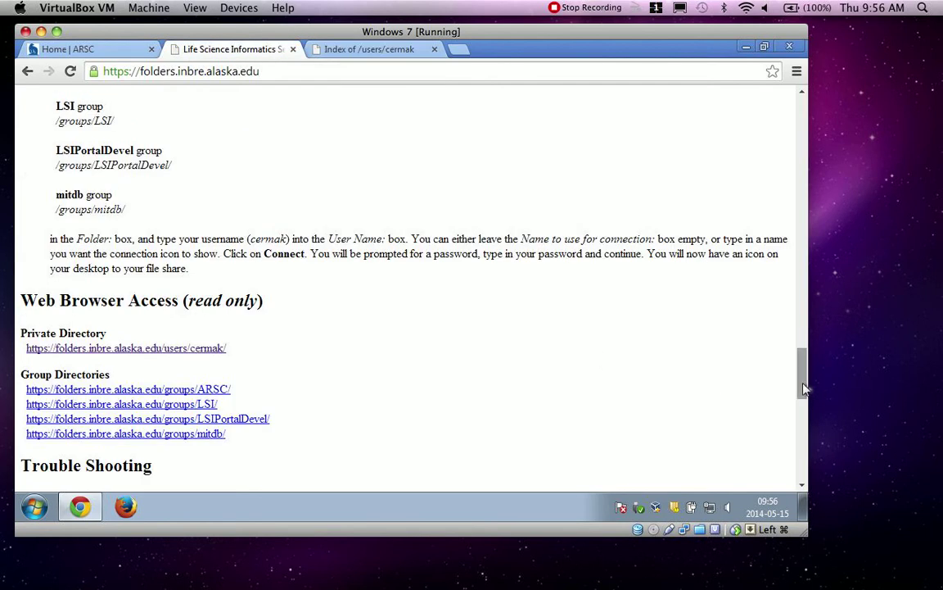
drag(802, 386, 777, 202)
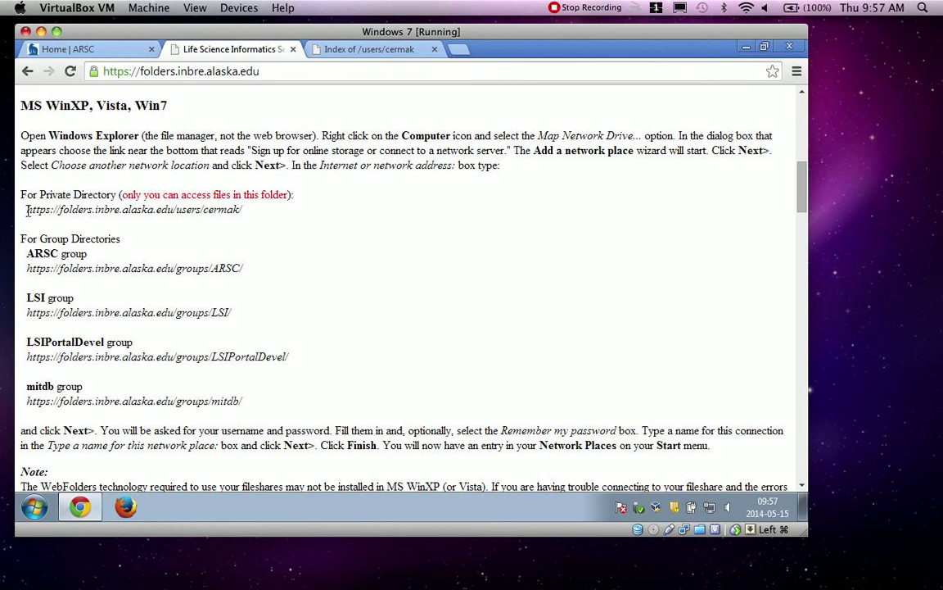
drag(27, 209, 242, 215)
key(ctrl+c)
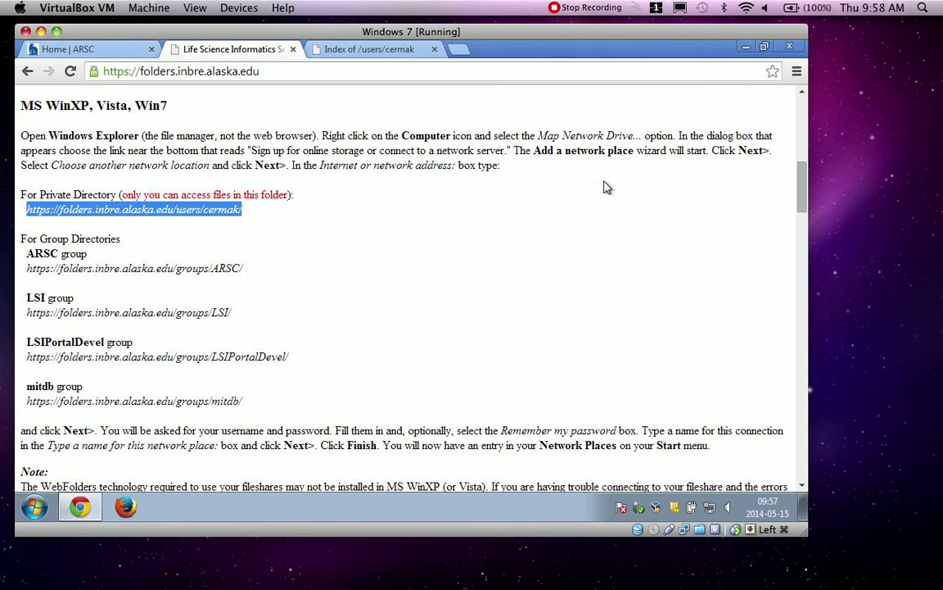
Step: Minimize the browser, open the Computer window, and reposition and widen it so all its commands are visible
click(746, 51)
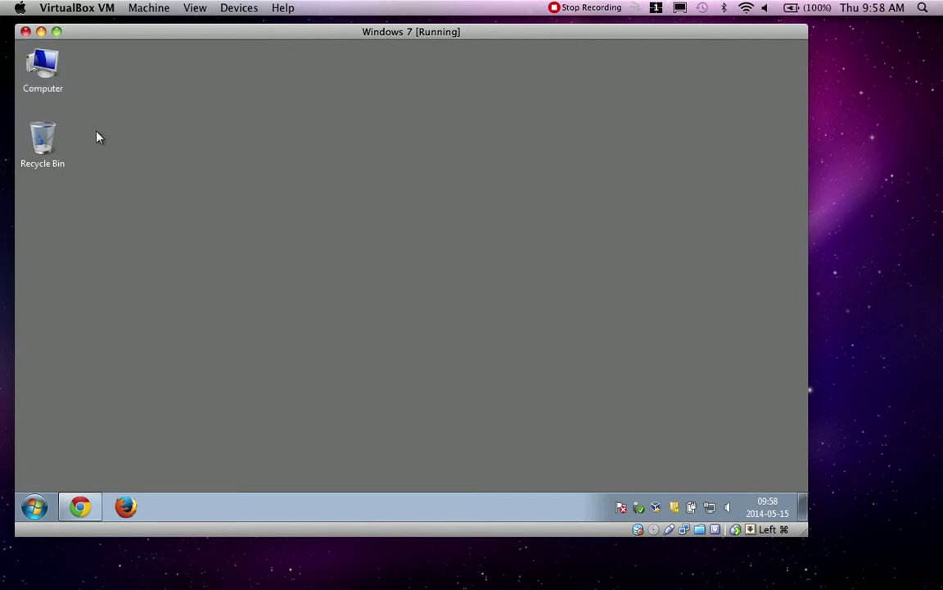
click(35, 507)
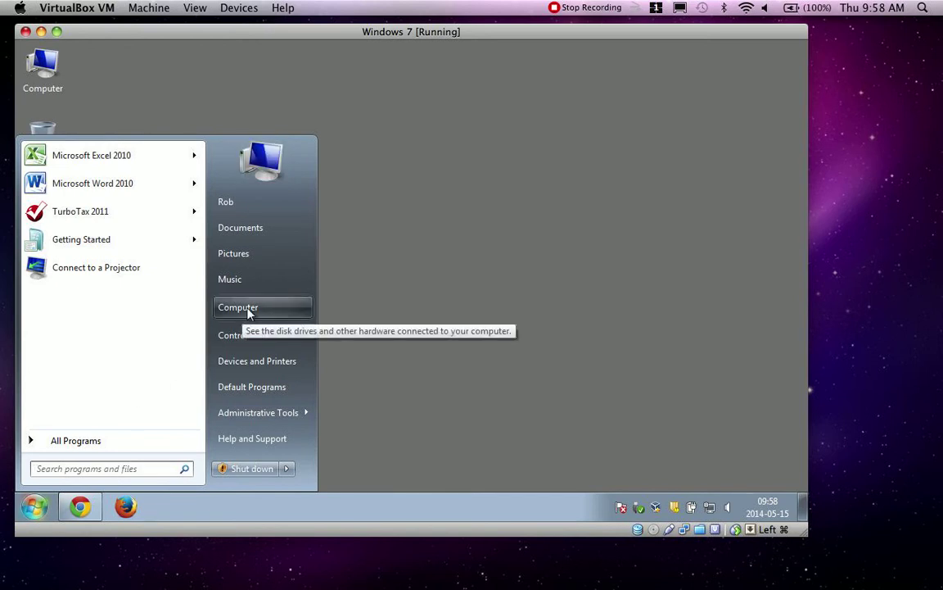
click(295, 308)
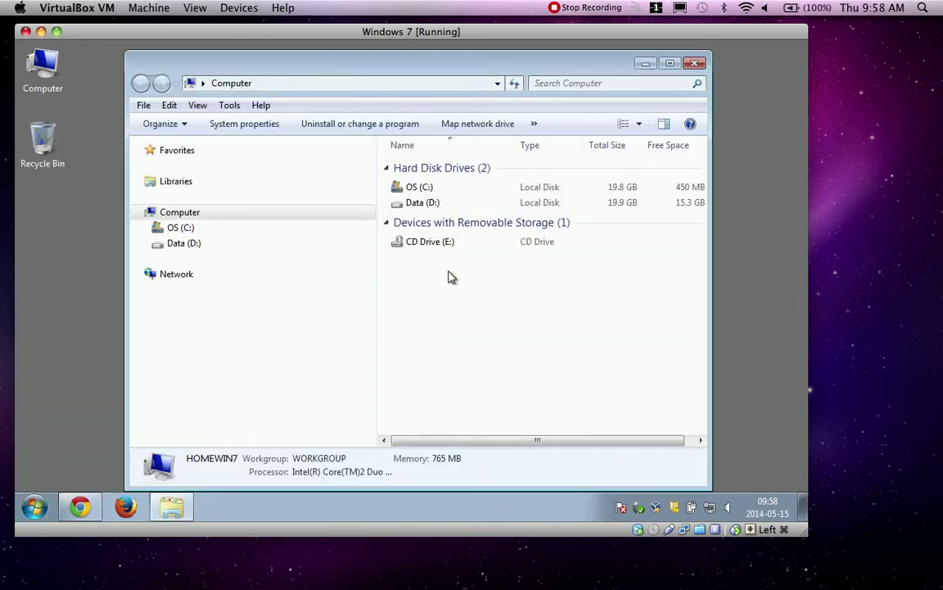
drag(473, 66, 432, 62)
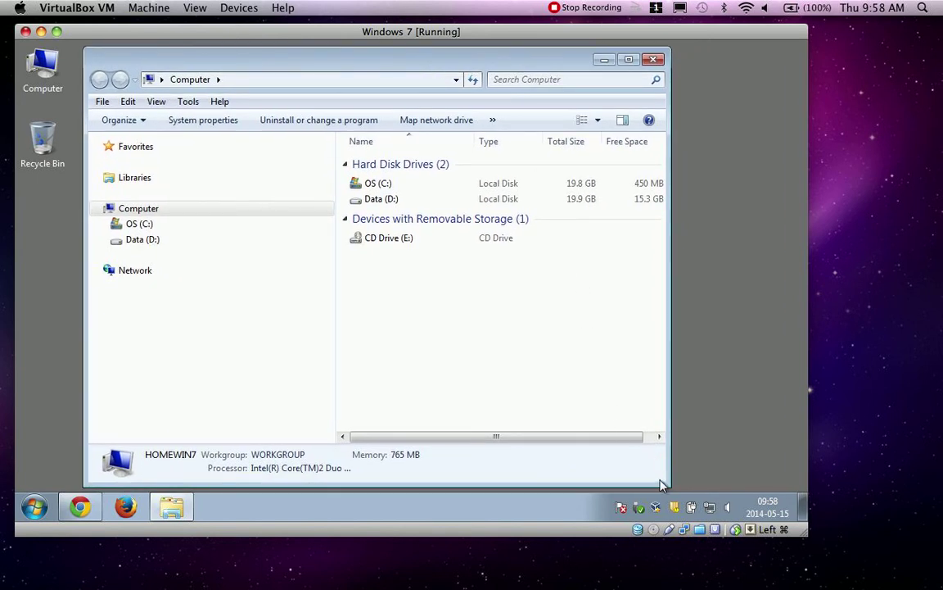
drag(668, 484, 721, 464)
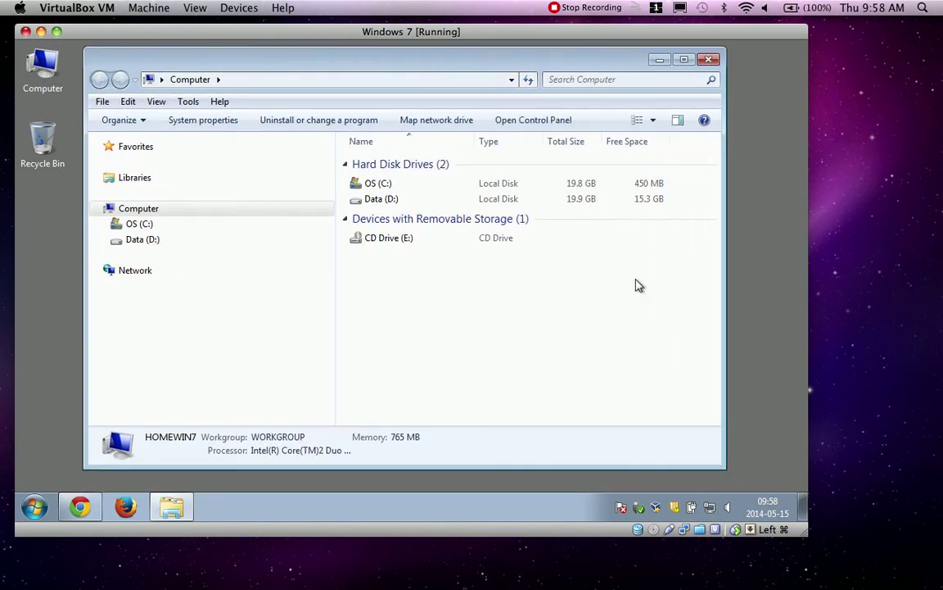
Step: Set up a mapped network drive with letter R: and the copied private directory address, without its trailing slash, as the folder
click(439, 121)
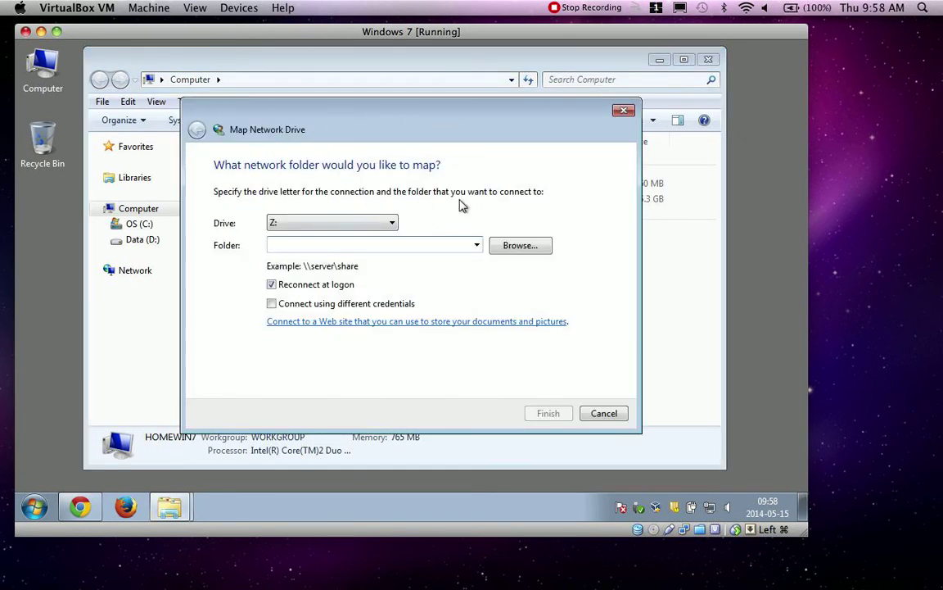
click(390, 223)
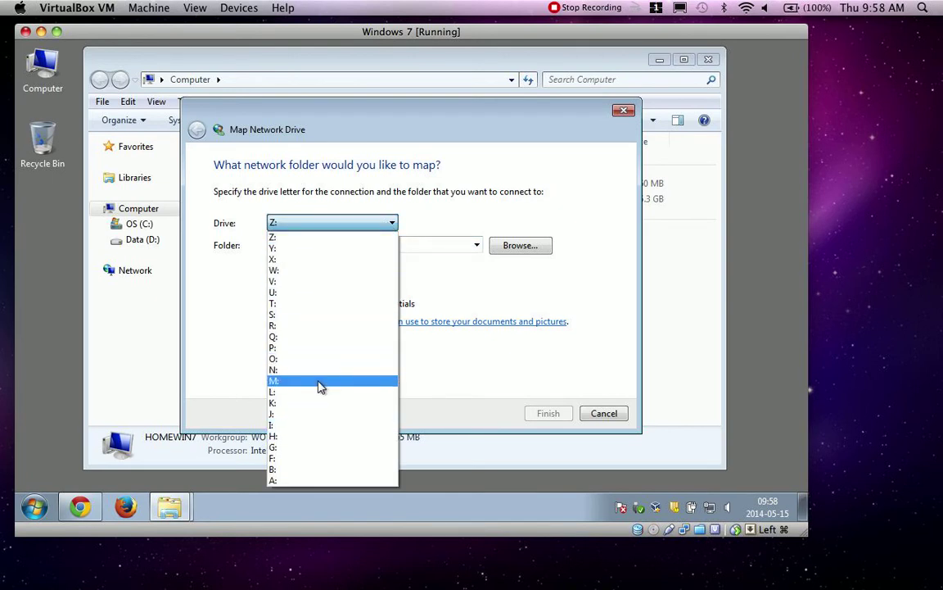
click(316, 329)
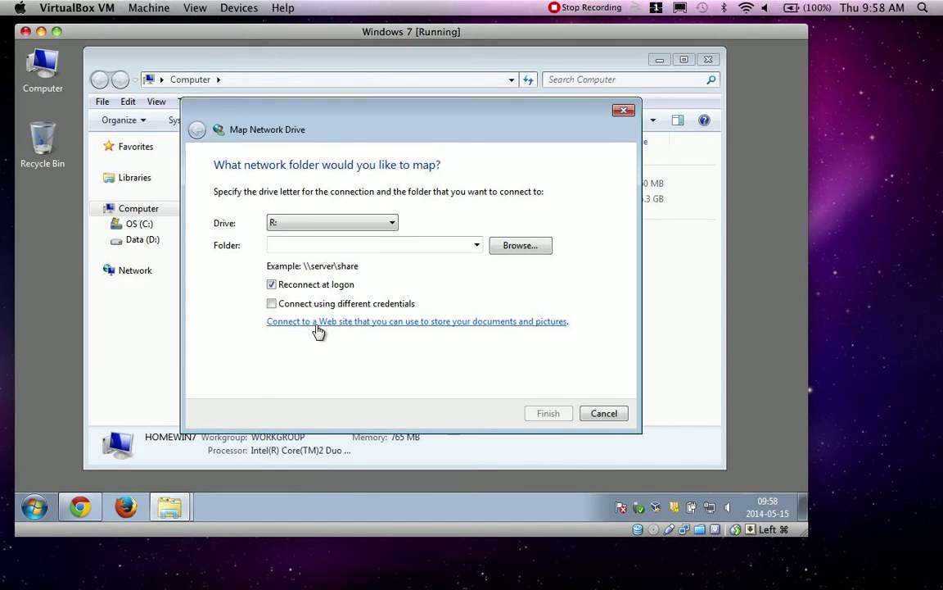
click(325, 246)
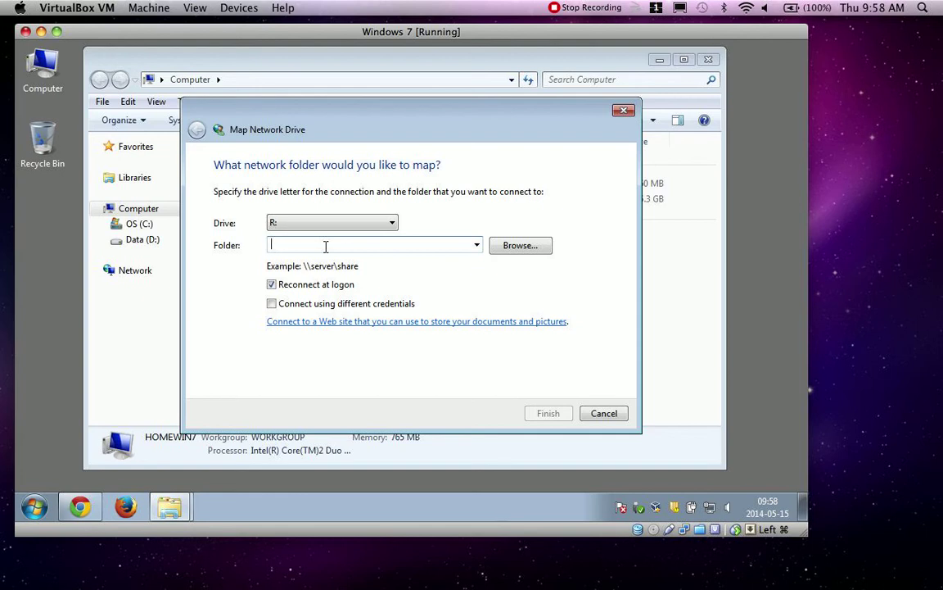
key(ctrl+v)
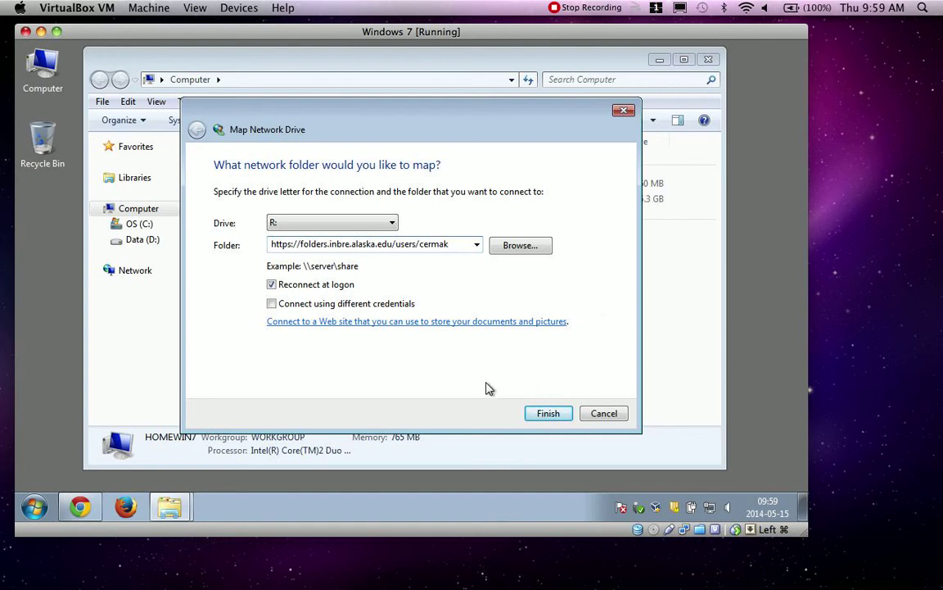
Step: Finish mapping the drive, authenticating to folders.inbre.alaska.edu with the account user name and password
click(549, 413)
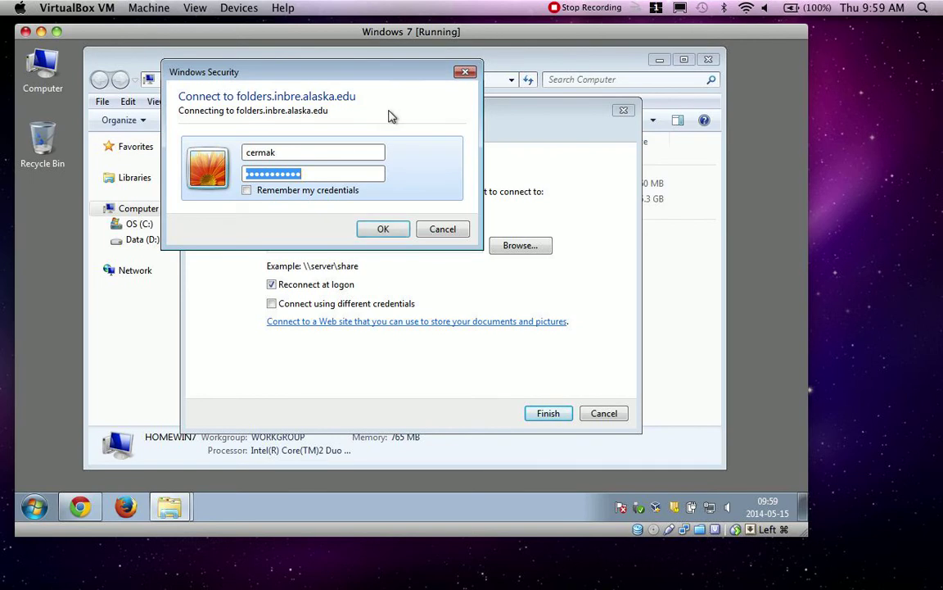
click(333, 151)
text(cermak)
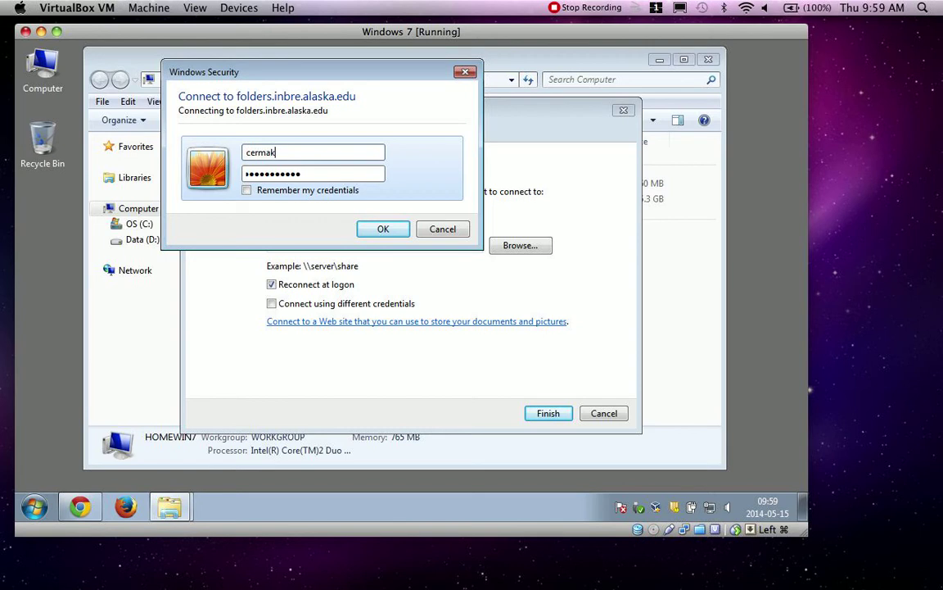
key(Tab)
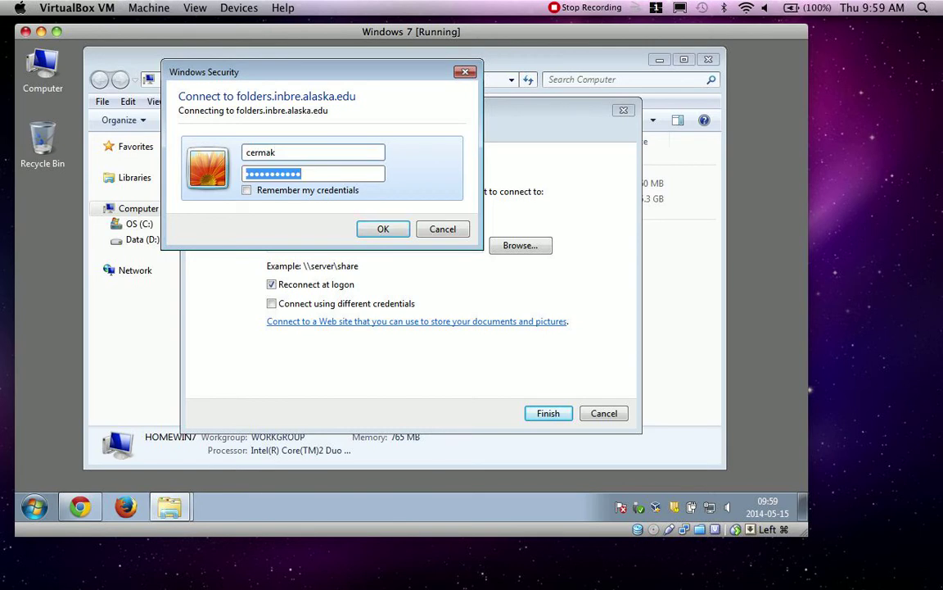
text(•••••••••••••••••)
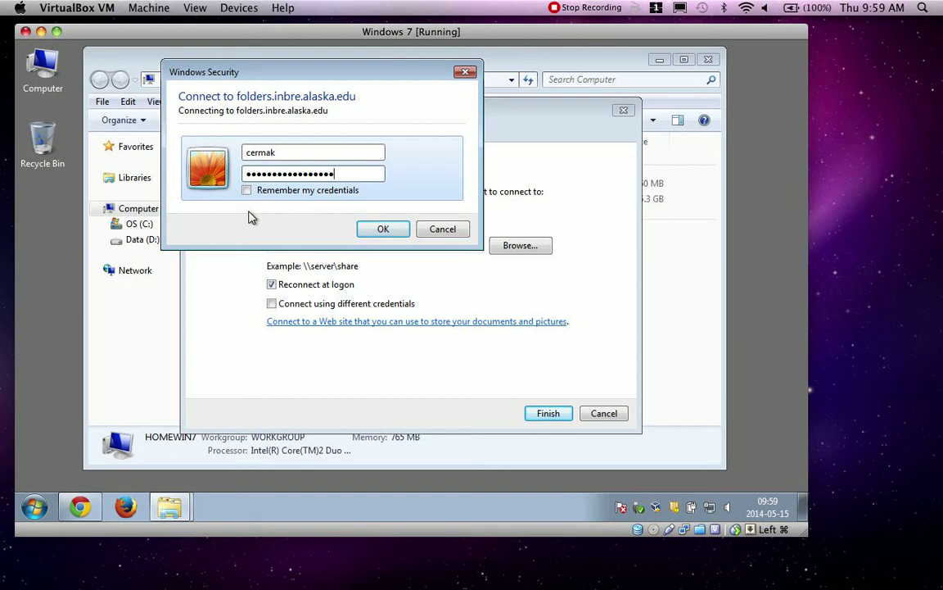
click(381, 230)
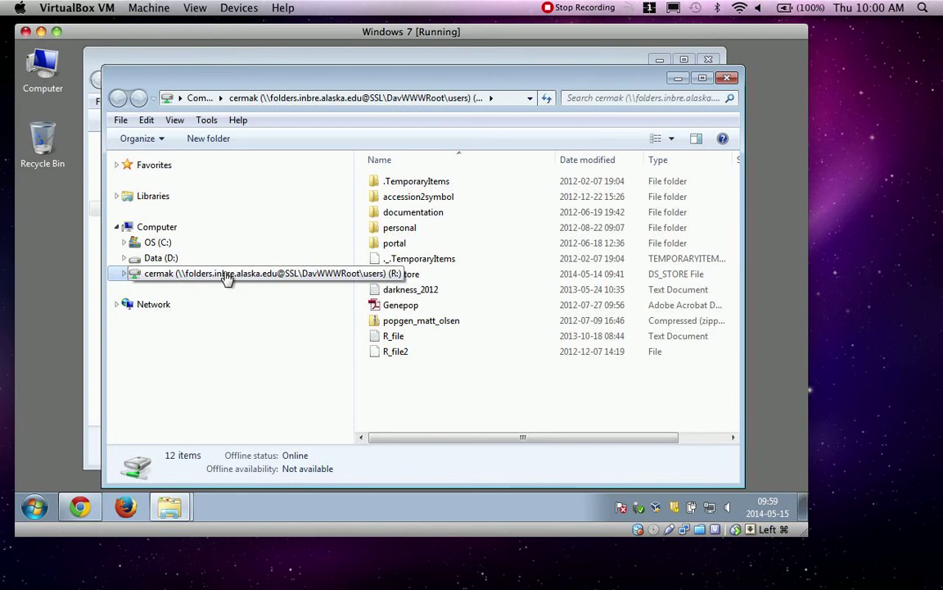
Step: Expand the mapped R: drive's folder tree and open its Genepop PDF, accepting the prefilled credentials for the file share
double_click(163, 277)
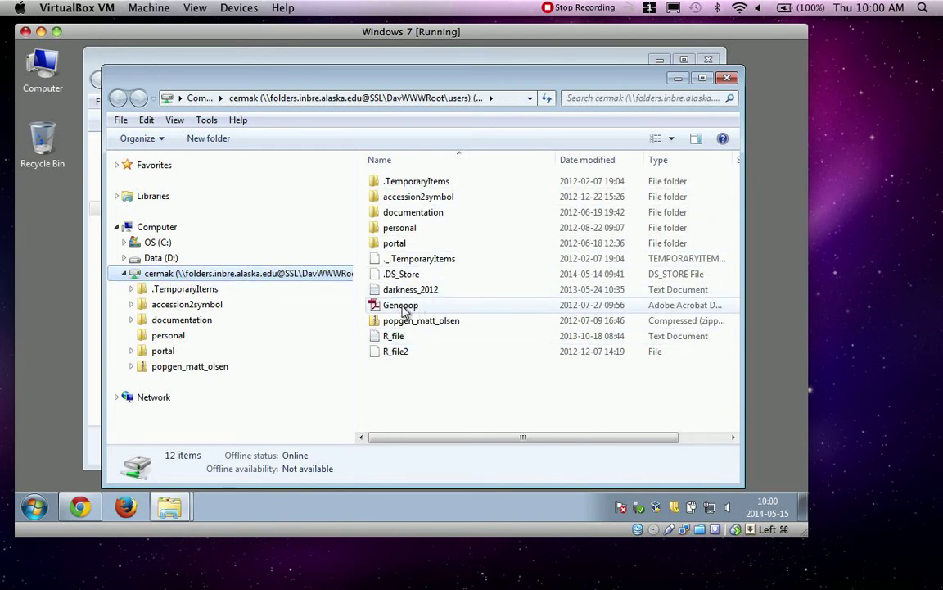
click(402, 307)
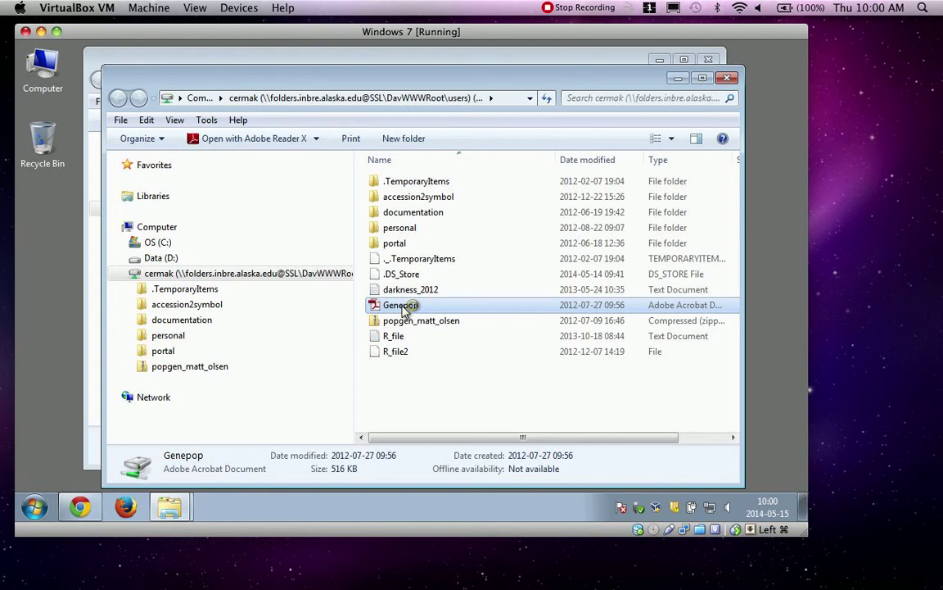
drag(403, 310, 723, 415)
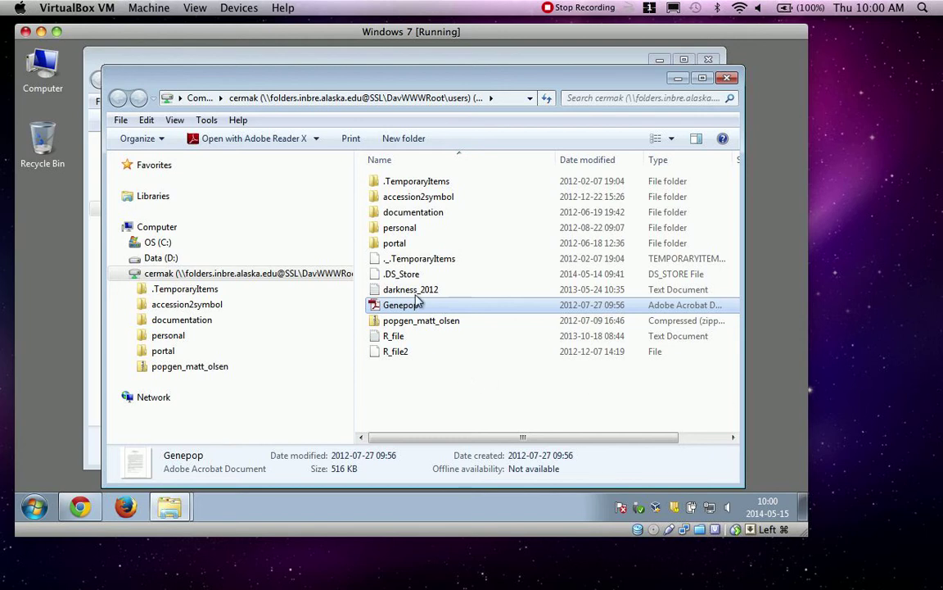
double_click(377, 311)
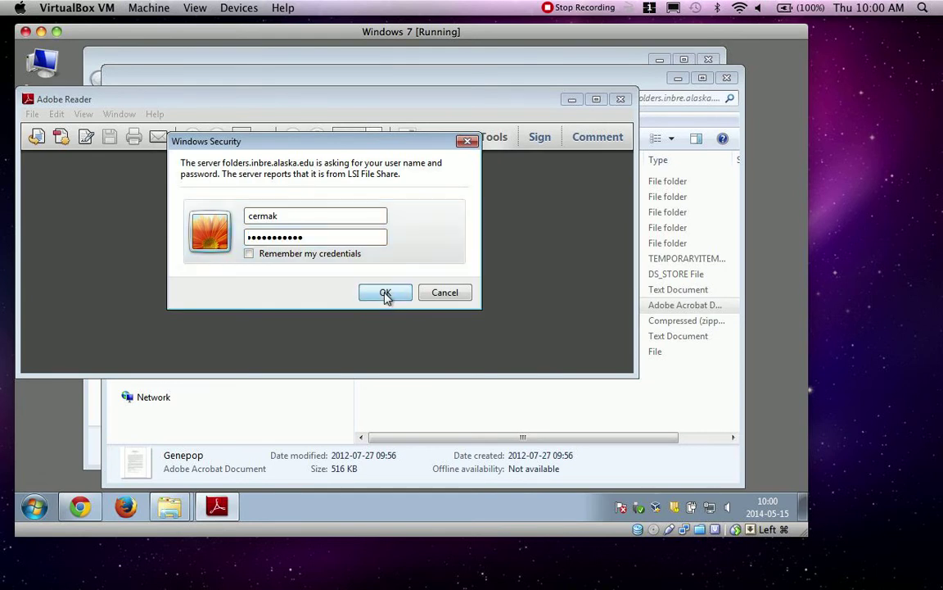
click(385, 293)
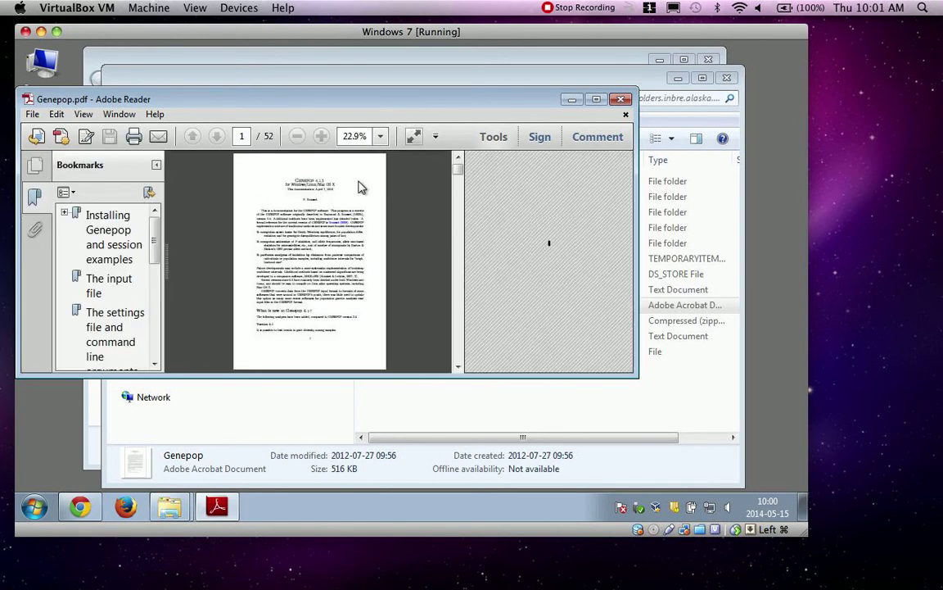
Step: View the first page of Genepop.pdf at 100% zoom, bringing its title into view
click(381, 138)
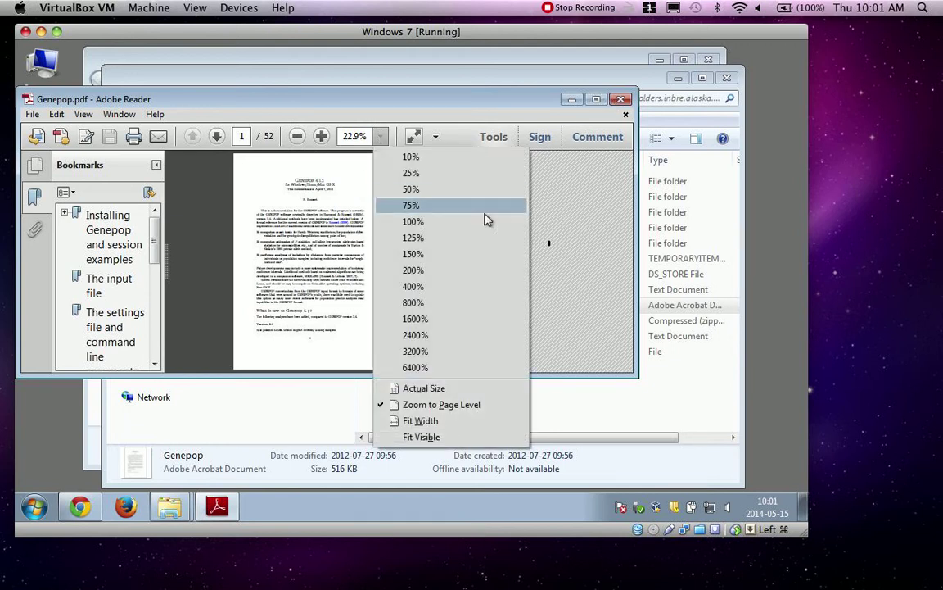
click(427, 221)
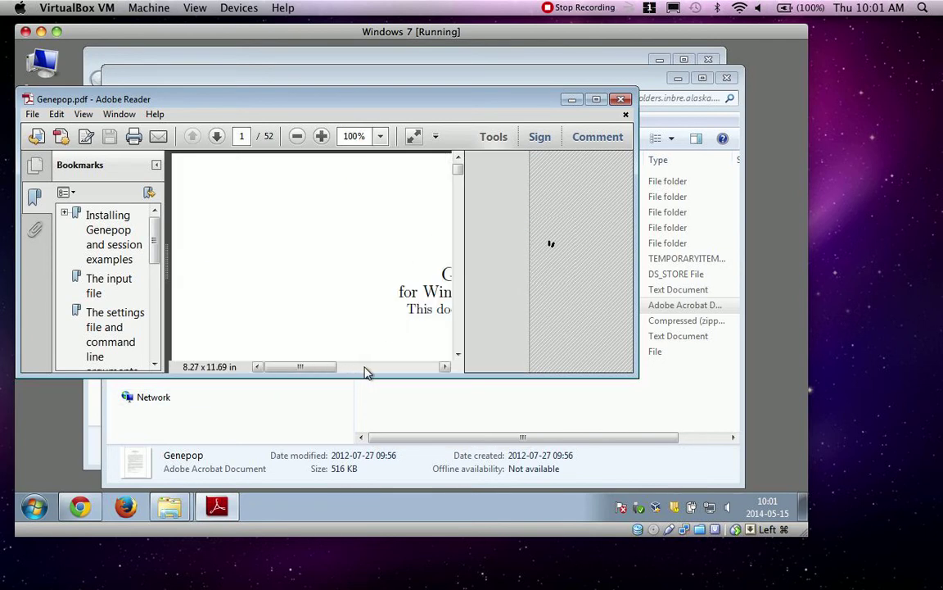
click(427, 367)
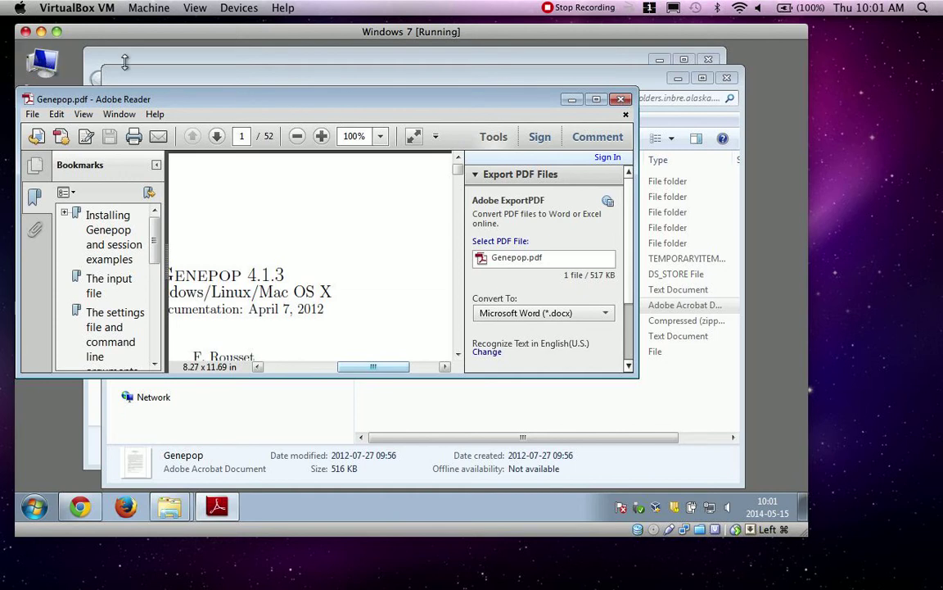
Step: Close Genepop.pdf and open a separate Computer window, moving it so the mapped drive's window stays partly visible behind it
click(623, 102)
double_click(45, 70)
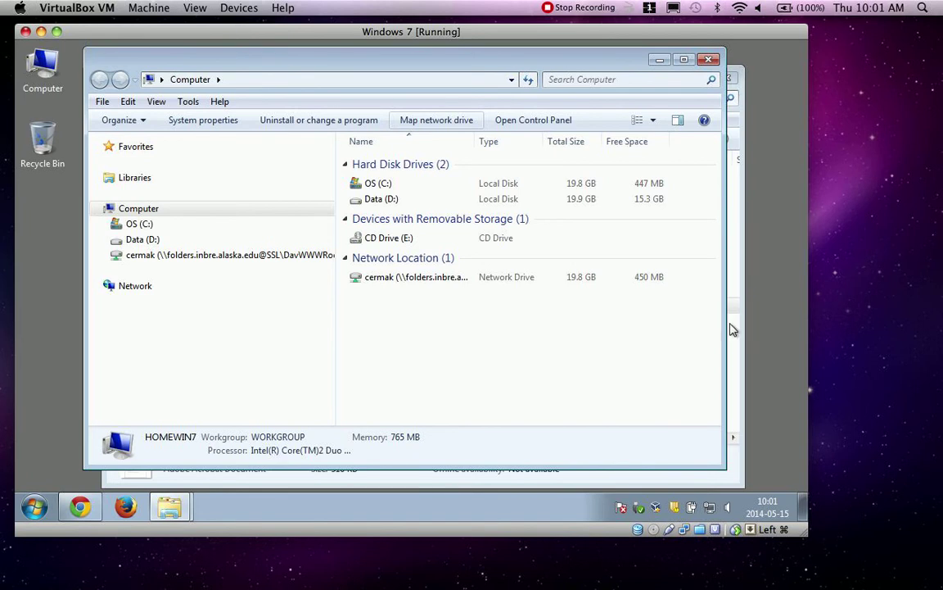
drag(440, 59, 381, 55)
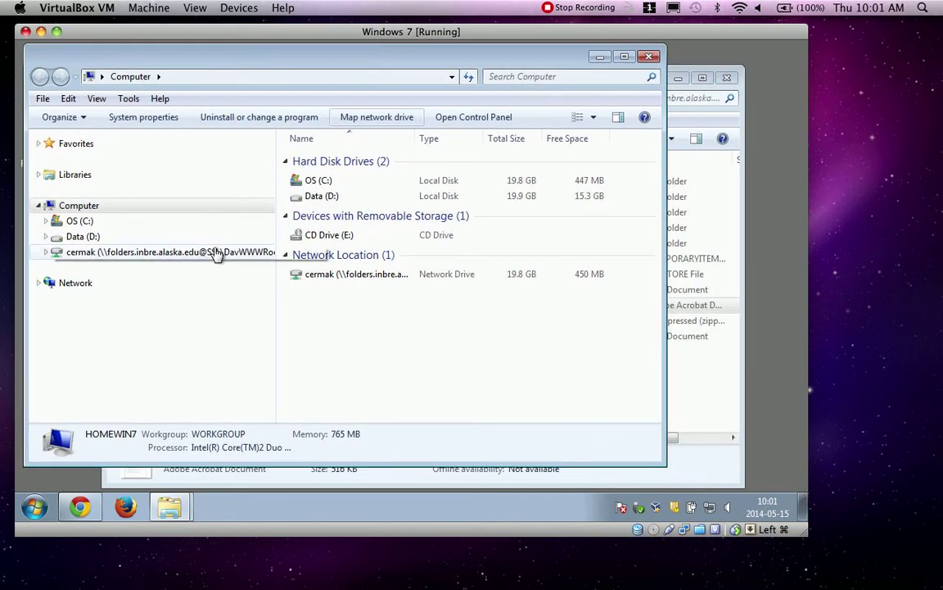
Step: Copy the putty application from the Software folder on Data (D:) to the mapped network drive's top-level folder
click(93, 238)
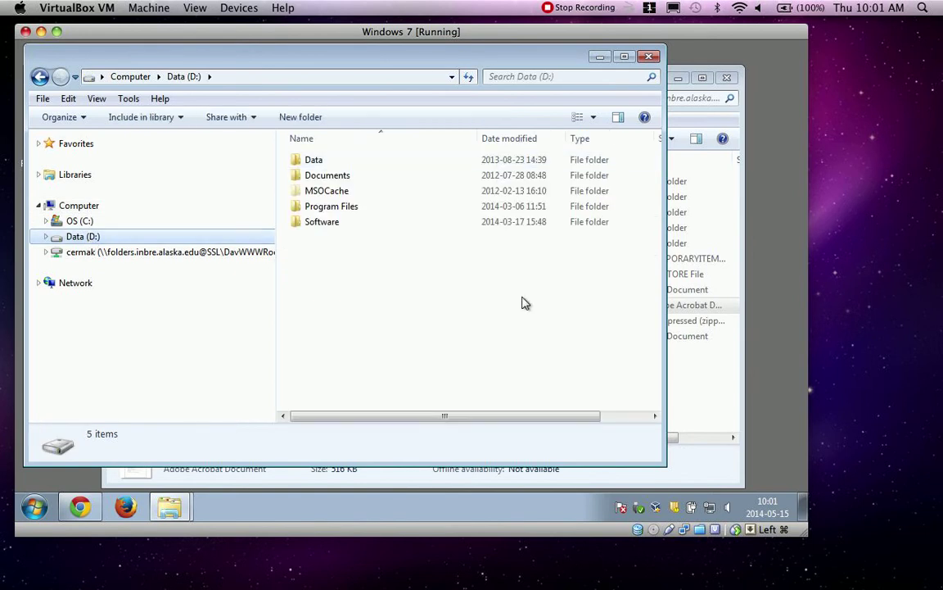
click(325, 227)
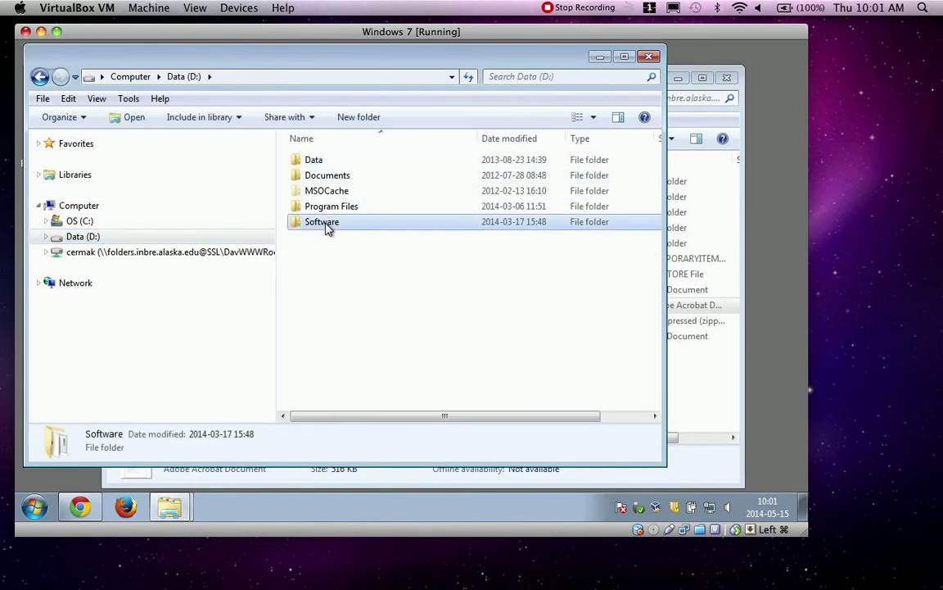
double_click(326, 227)
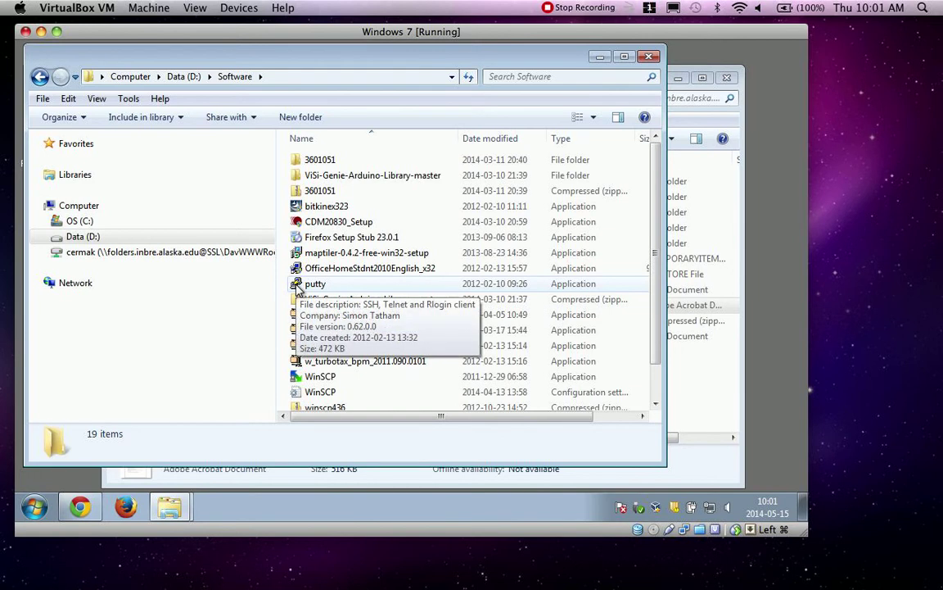
drag(296, 286, 693, 410)
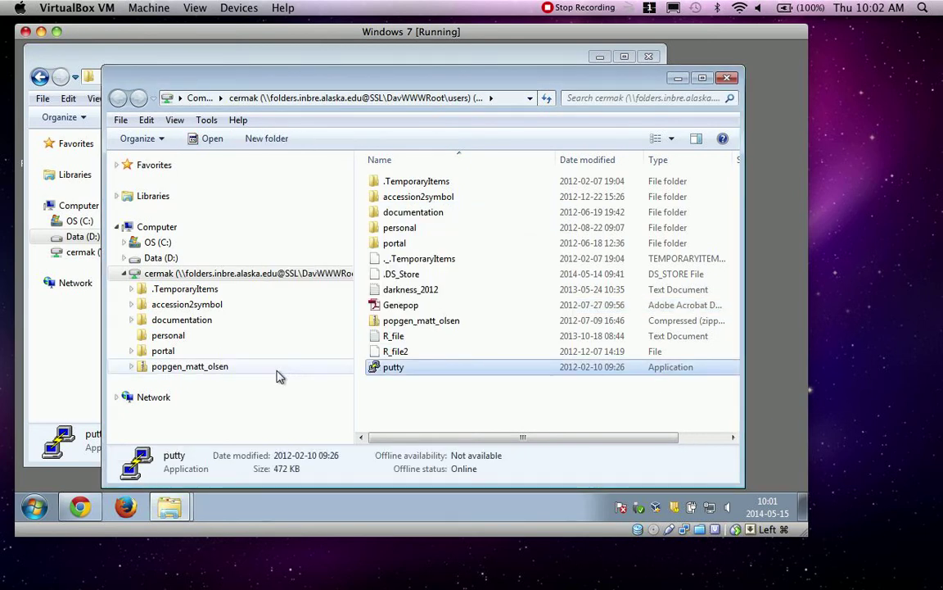
Step: Switch to Chrome and reload the private directory's index page to check for putty.exe, closing that page and minimizing the browser when done
mouse_move(82, 508)
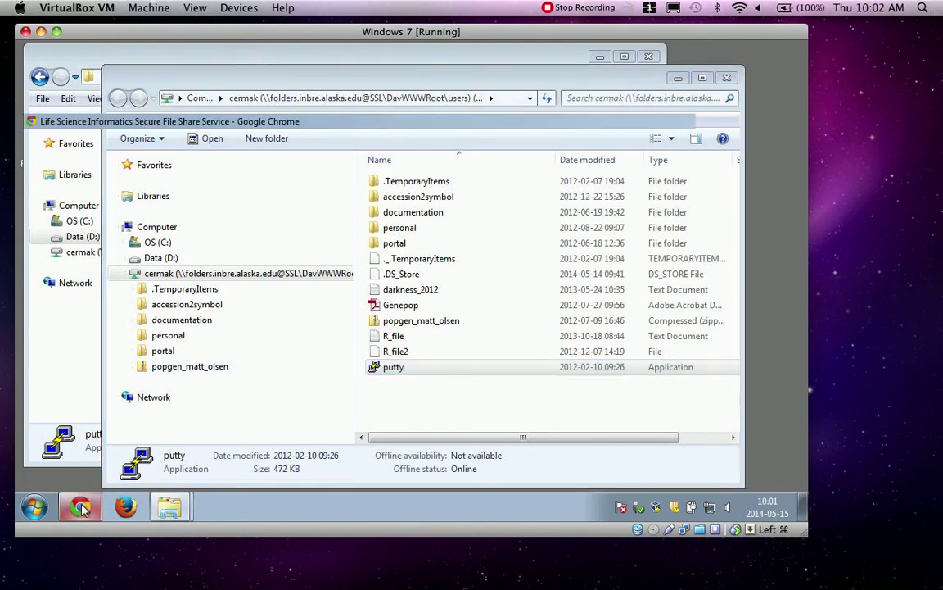
click(205, 193)
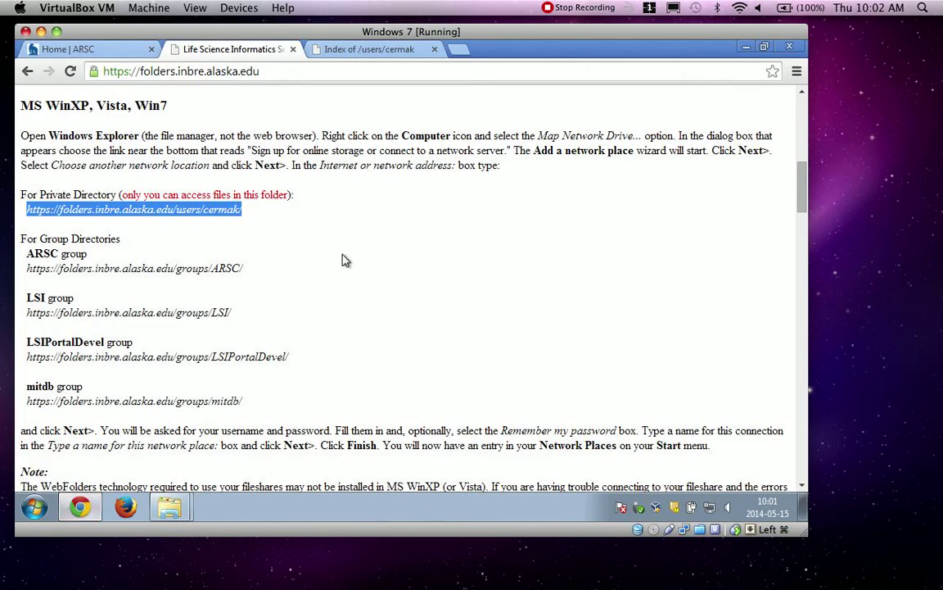
click(361, 49)
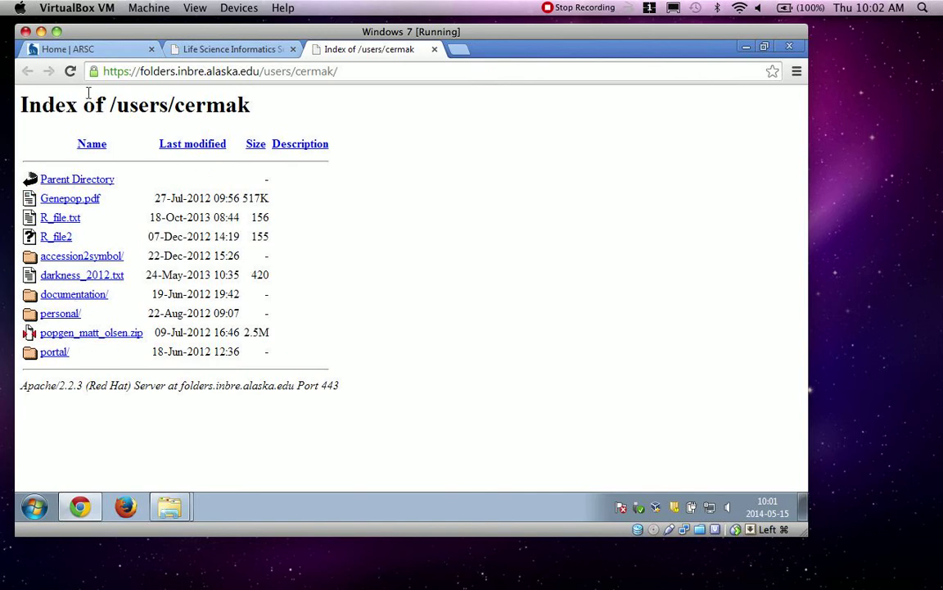
click(71, 72)
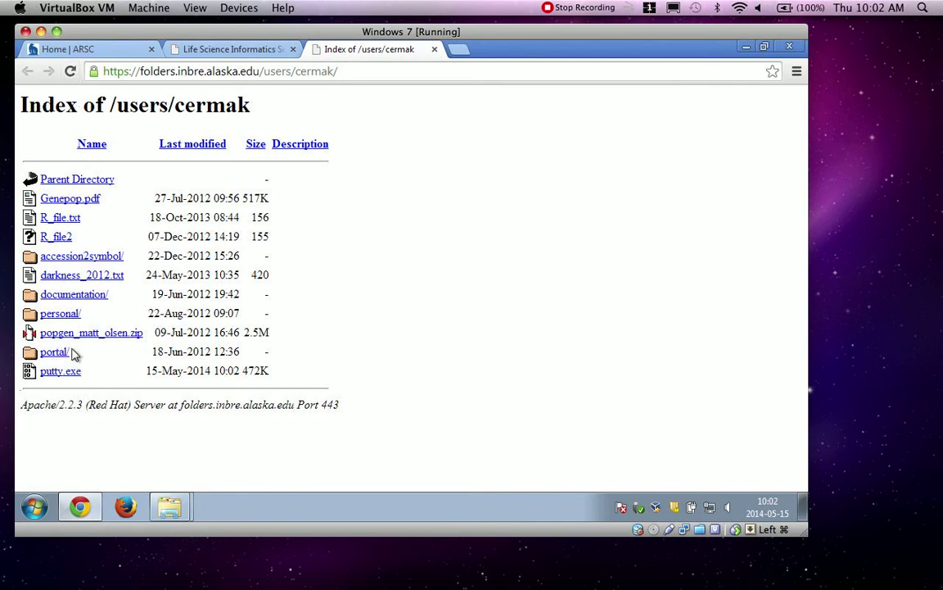
click(435, 51)
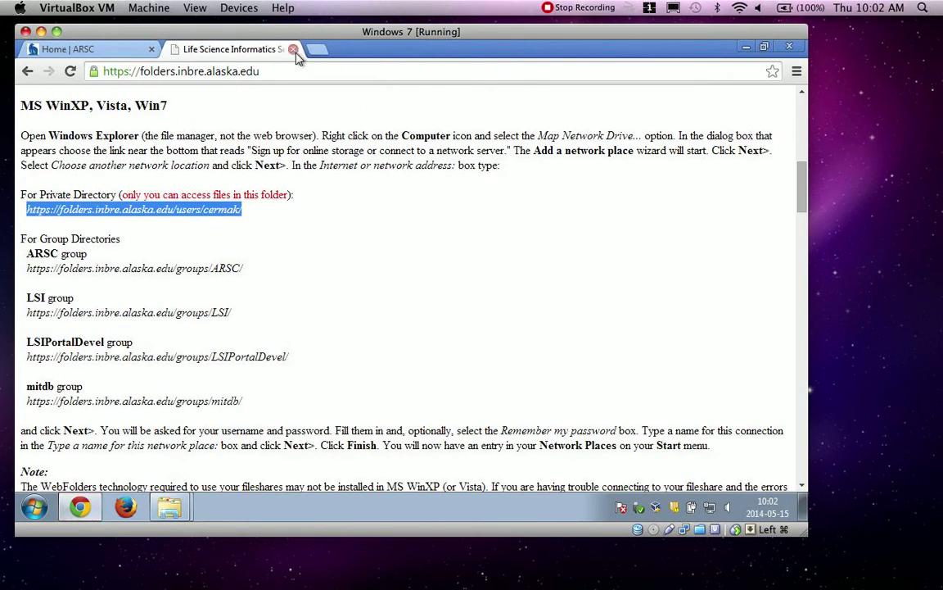
click(746, 47)
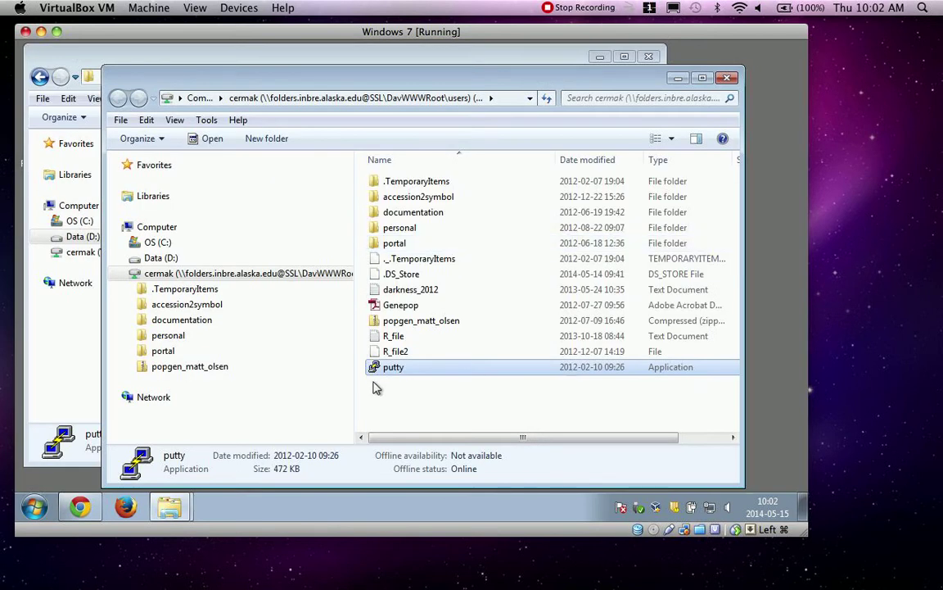
Step: Collapse the mapped network drive's folder tree and disconnect the drive, moving the remaining Software window clear of the desktop icons
click(125, 274)
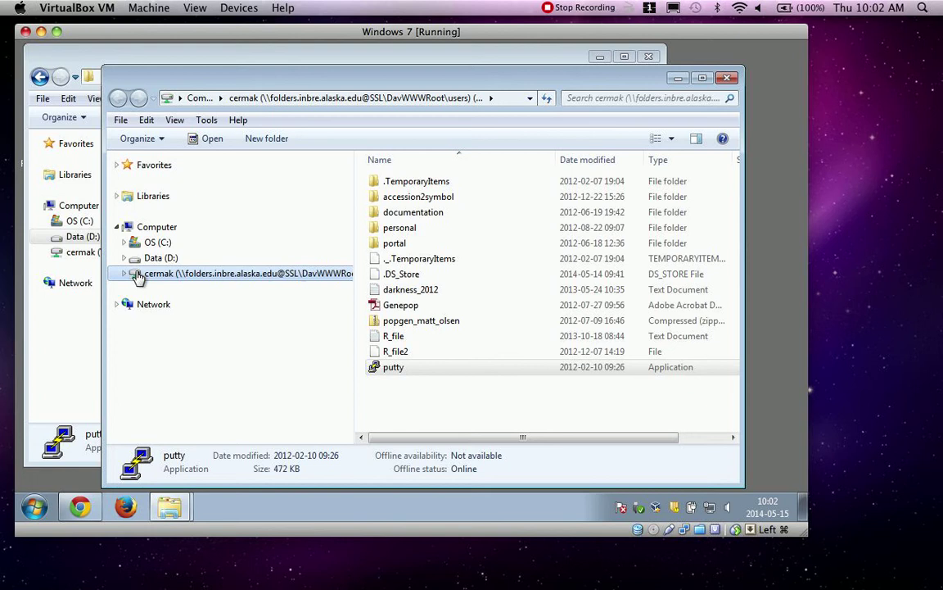
right_click(136, 273)
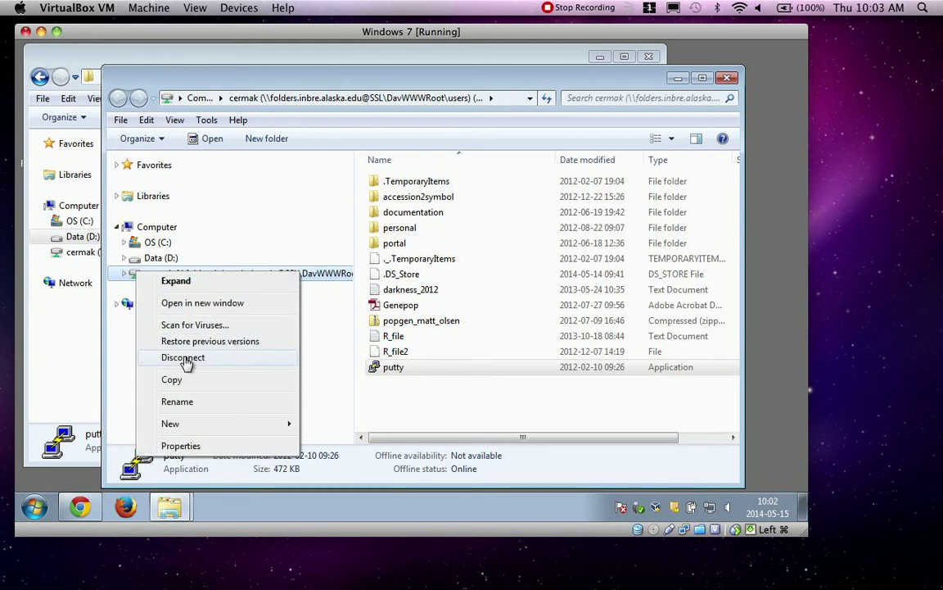
click(184, 358)
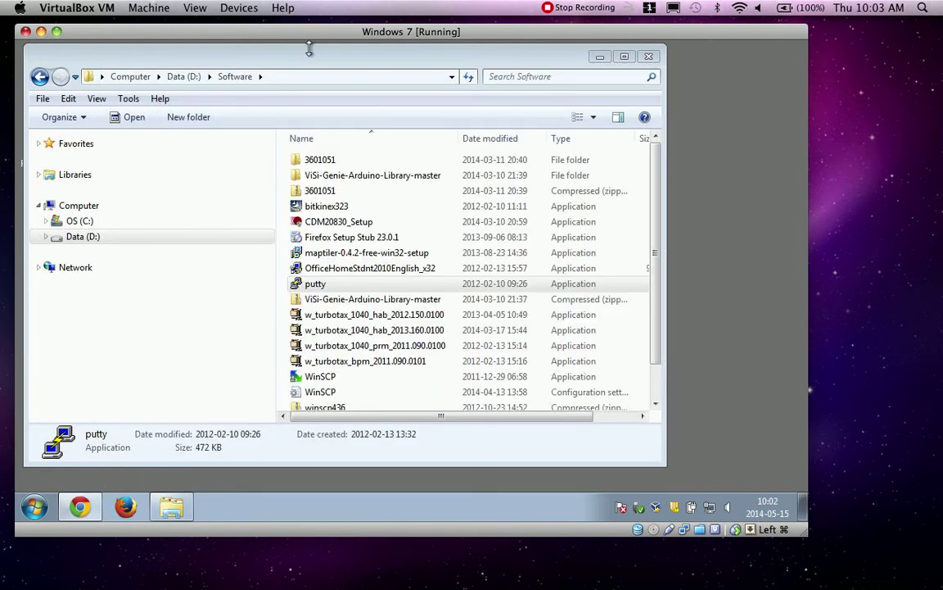
drag(310, 59, 367, 62)
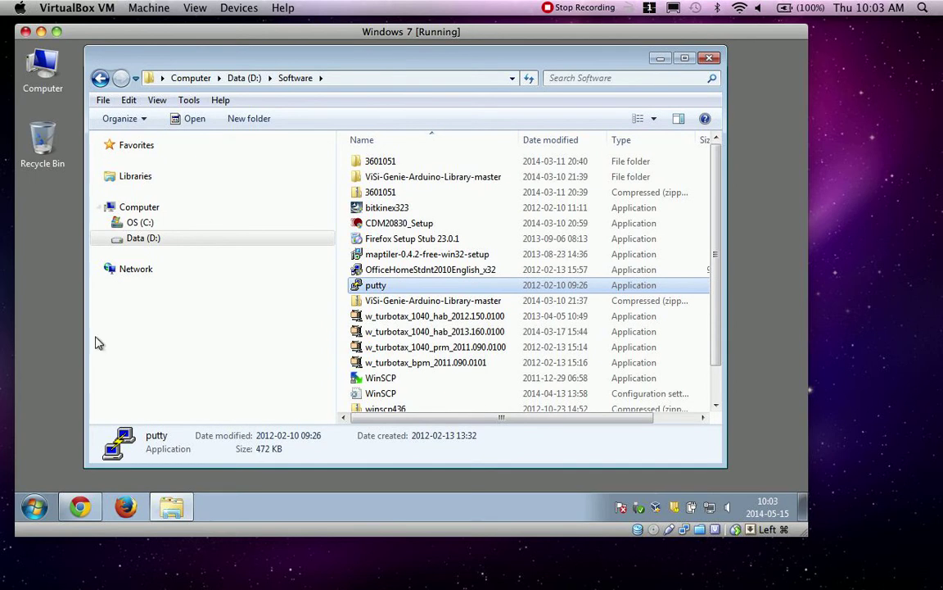
Step: Switch to Chrome and open the Contact page of the Arctic Region Supercomputing Center website
click(80, 507)
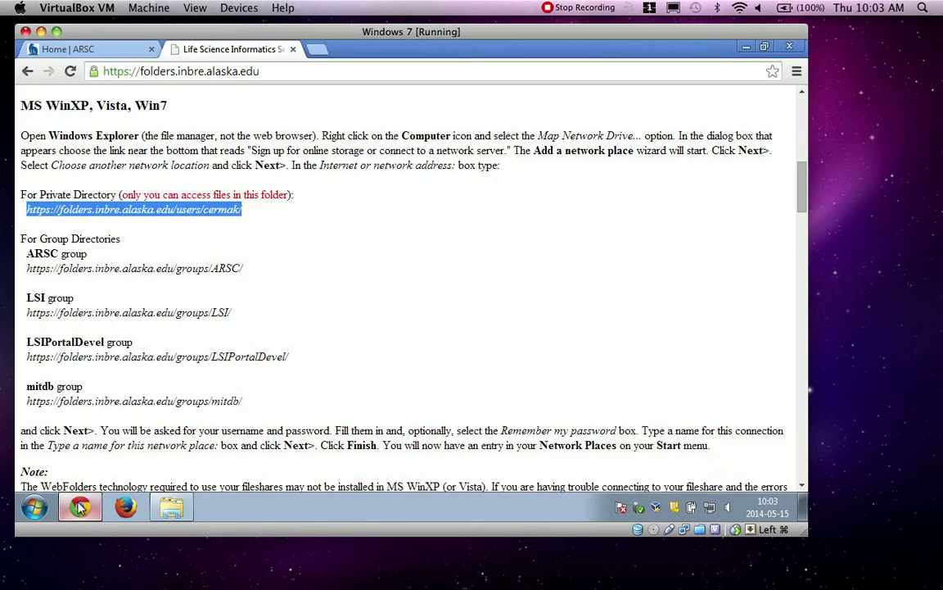
click(222, 209)
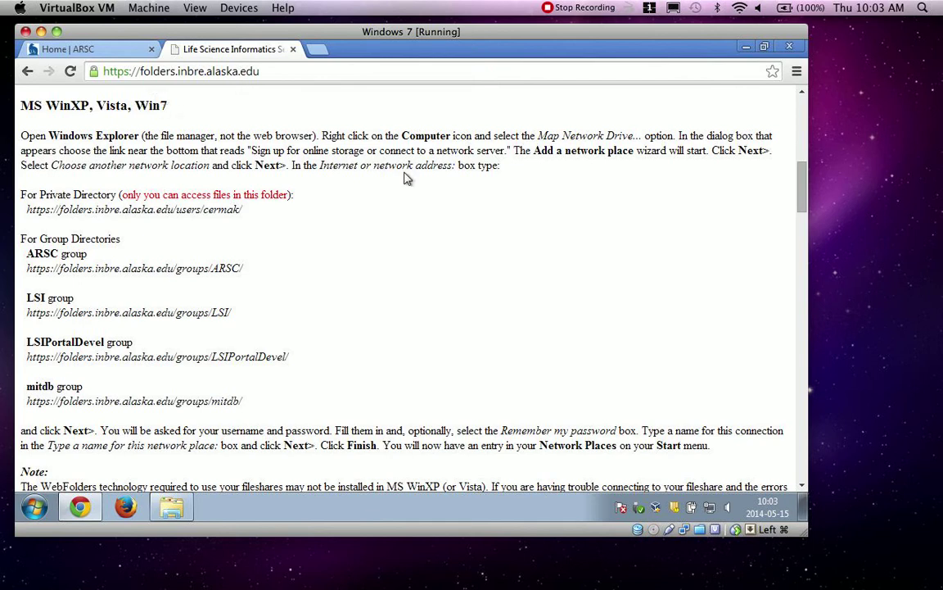
click(90, 56)
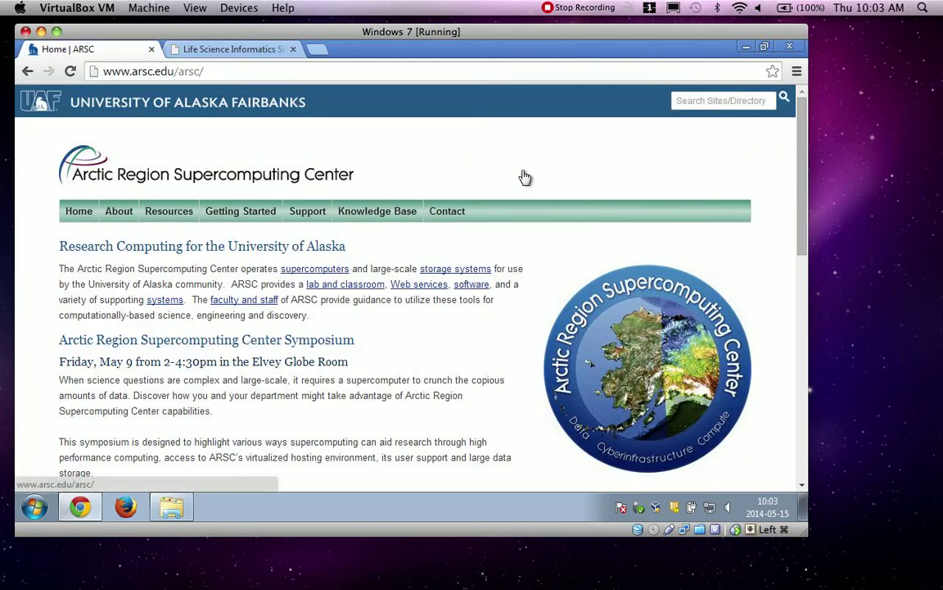
click(447, 213)
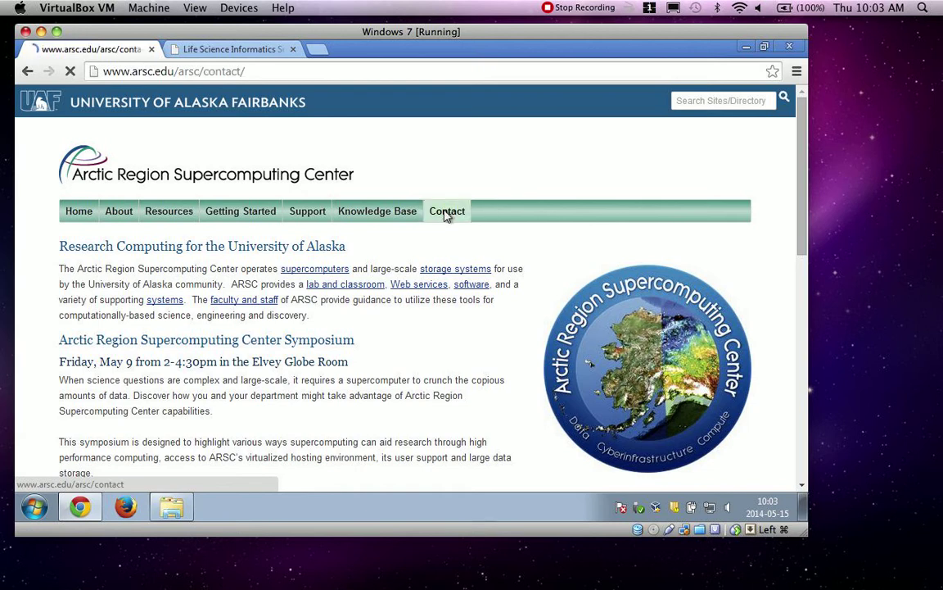